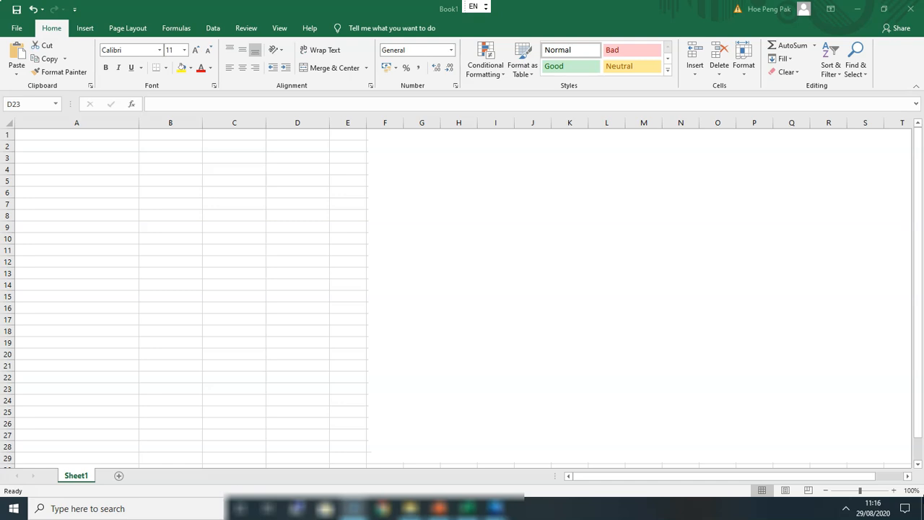
Move the blank cover pictures below the visible rows to uncover the scrip dividend election form
left_click_drag(576, 371, 566, 434)
left_click_drag(586, 344, 596, 425)
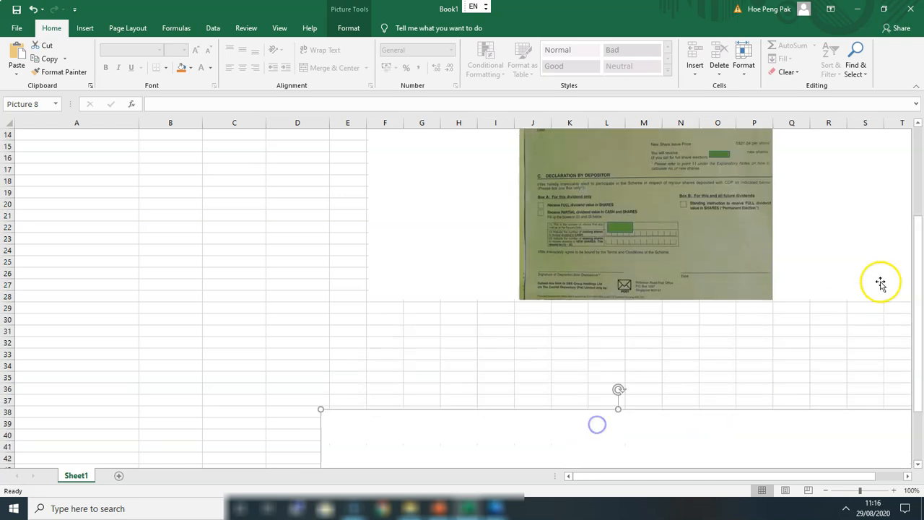
left_click_drag(917, 285, 919, 217)
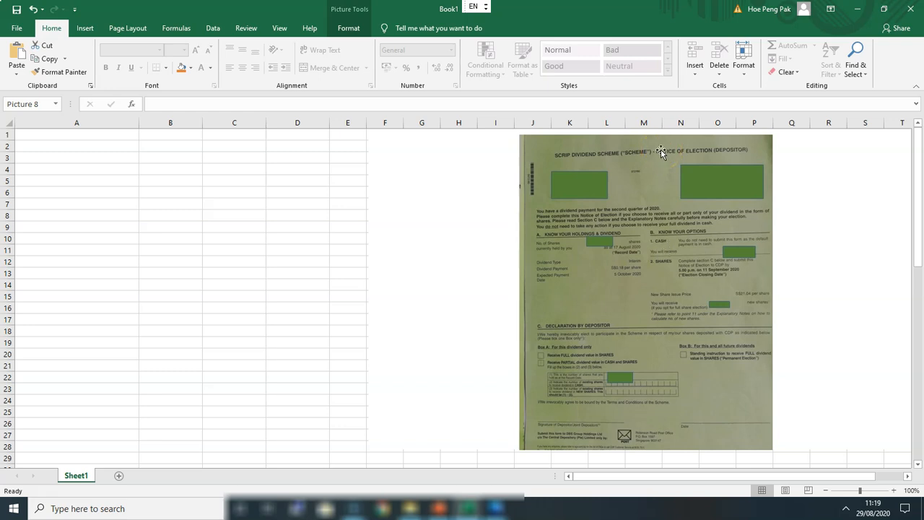
Move the election form and the blank picture behind it down the sheet to uncover the DBS Group announcement
left_click_drag(662, 151, 609, 465)
left_click_drag(919, 171, 921, 160)
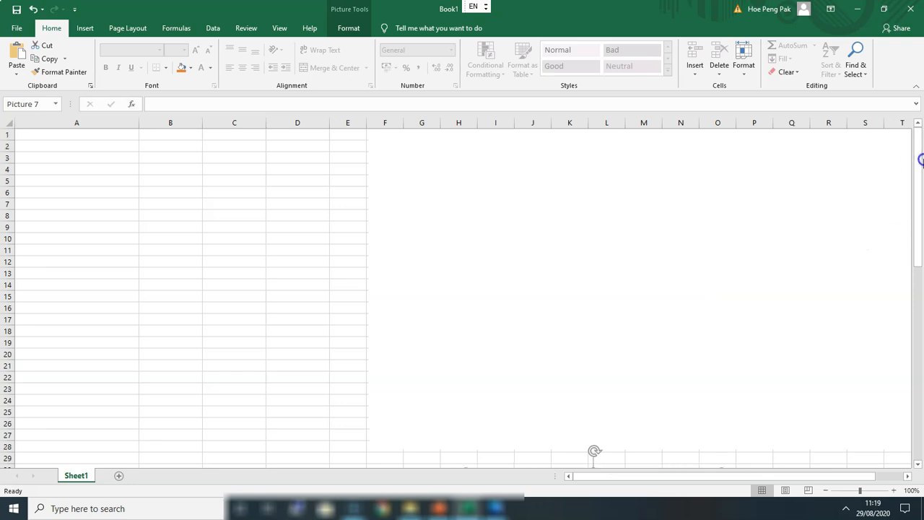
left_click_drag(663, 169, 636, 466)
left_click_drag(919, 216, 920, 123)
Enter the column headings DBS, OCBC and UOB in cells B2, C2 and D2
left_click(195, 146)
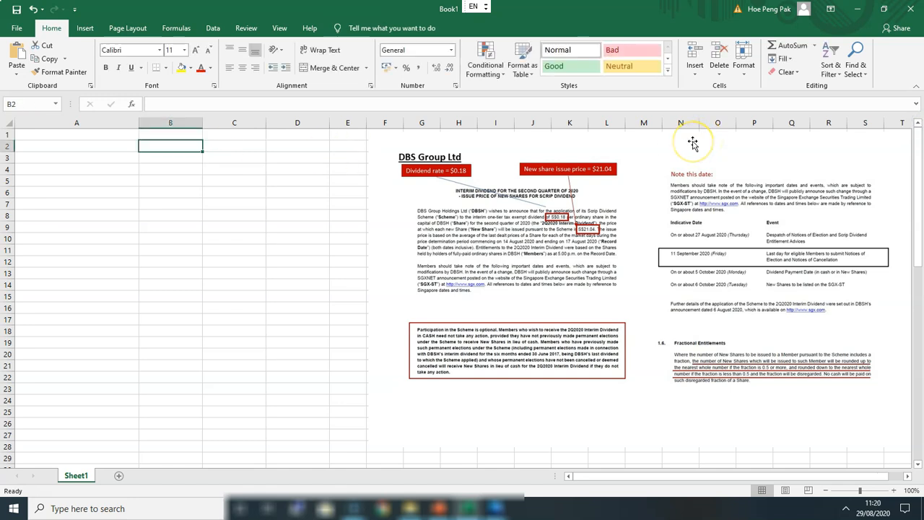
type("DBS")
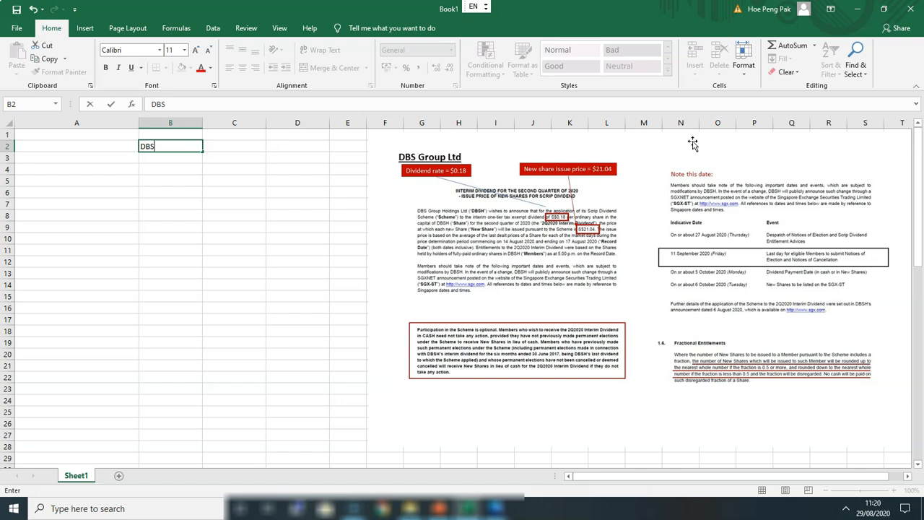
key("Tab")
type("OCBC")
key("Tab")
type("UOB")
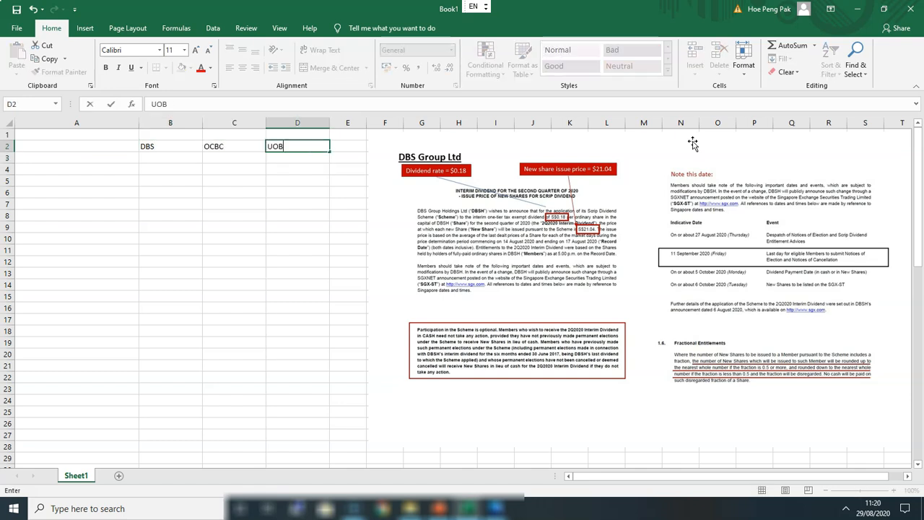
Centre the contents of cells B2:D22 horizontally and vertically
left_click_drag(180, 146, 294, 374)
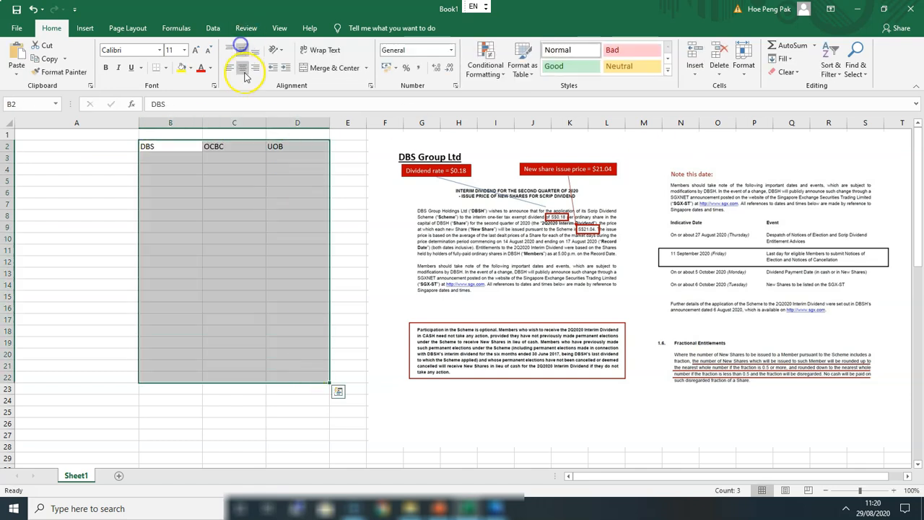
left_click(244, 71)
left_click_drag(104, 156, 104, 367)
Enter the label "Dividend rate" in A3 and the DBS rate 0.18 in B3
left_click(123, 157)
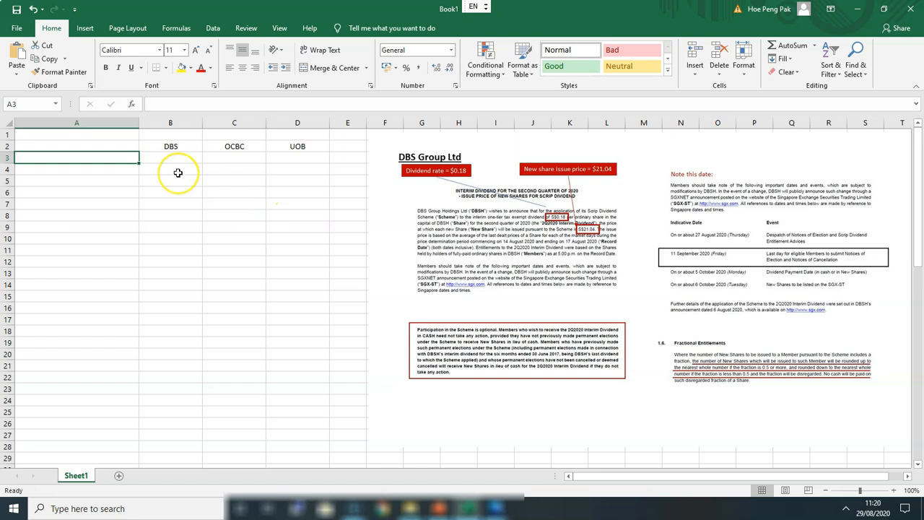
type("Dividend rate")
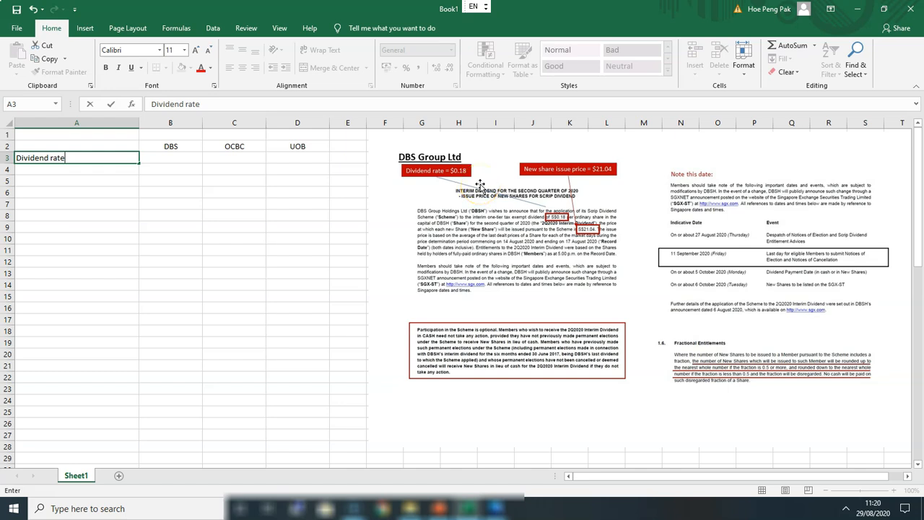
key("Tab")
type("0.18")
key("Return")
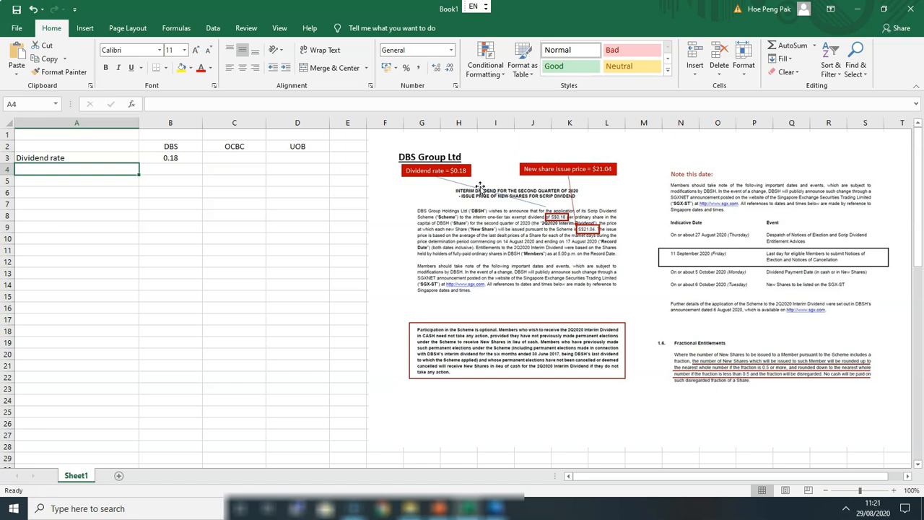
Label A4 "No. of share that you have" and A5 "Dividend in cash"
type("No. of share that you have")
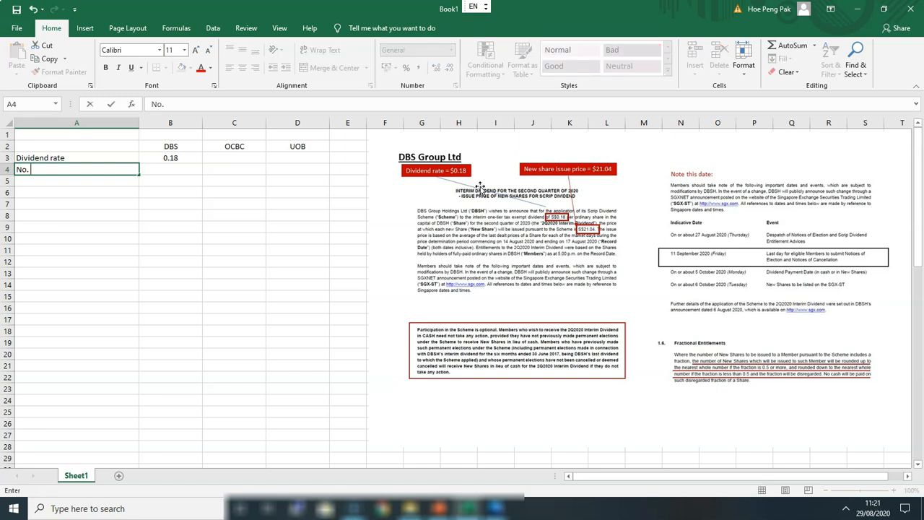
key("Return")
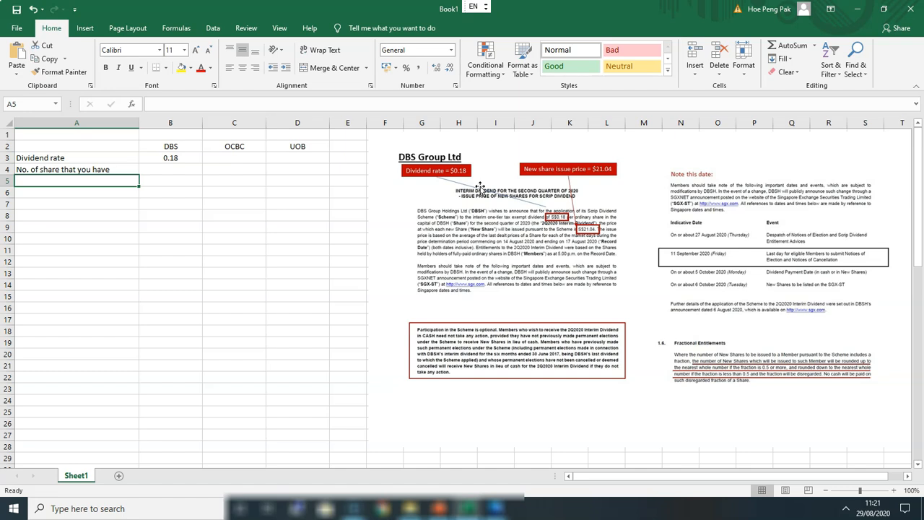
type("Dividend in cash")
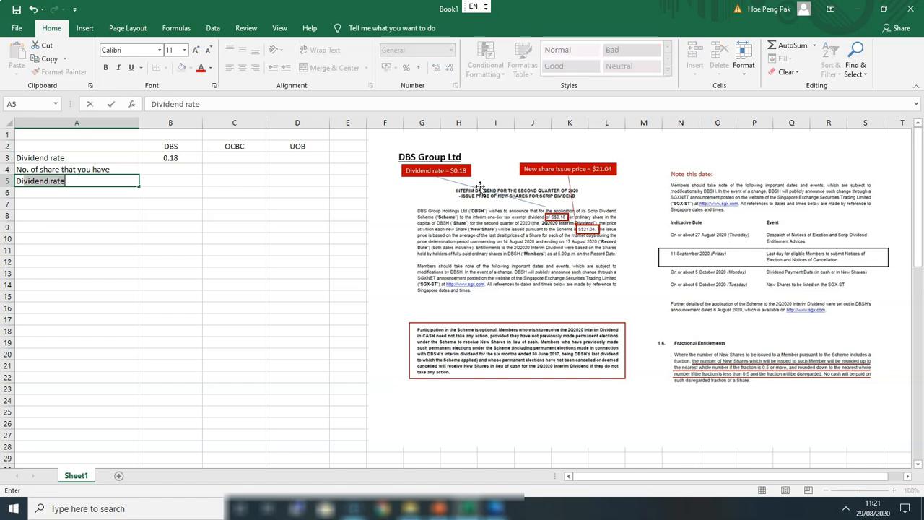
key("Return")
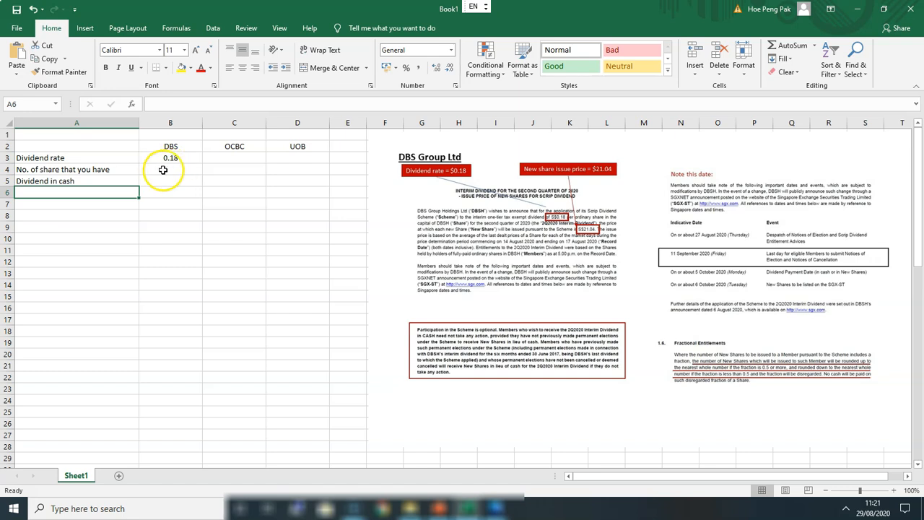
Calculate the DBS cash dividend in B5 with the formula =B3*B4
left_click(170, 180)
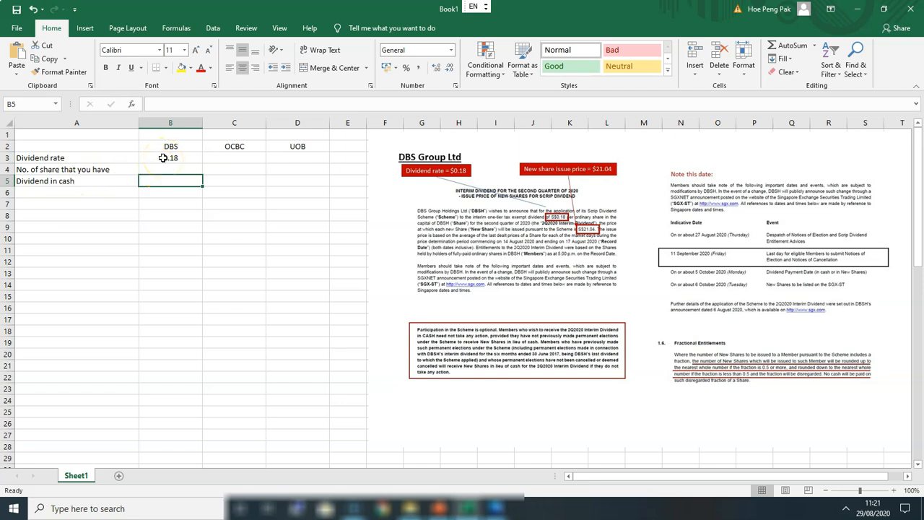
left_click(190, 104)
type("=")
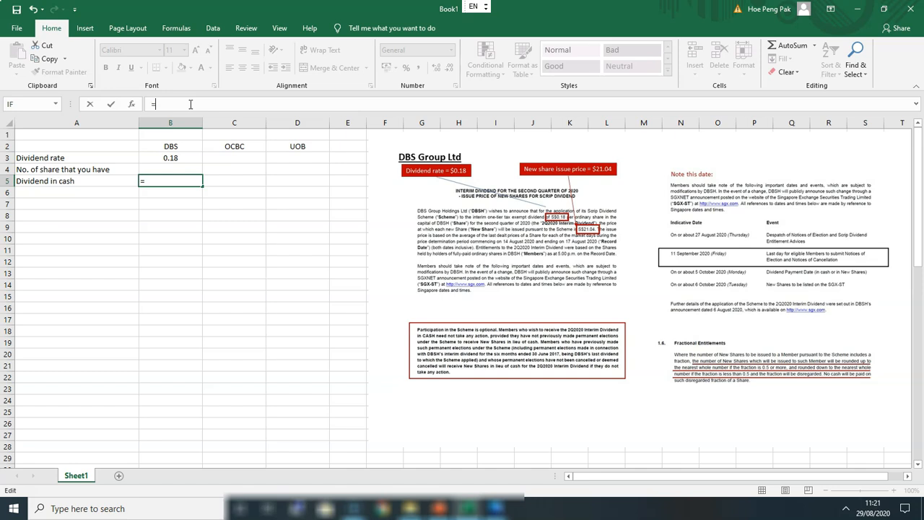
type("B3*B4")
key("Return")
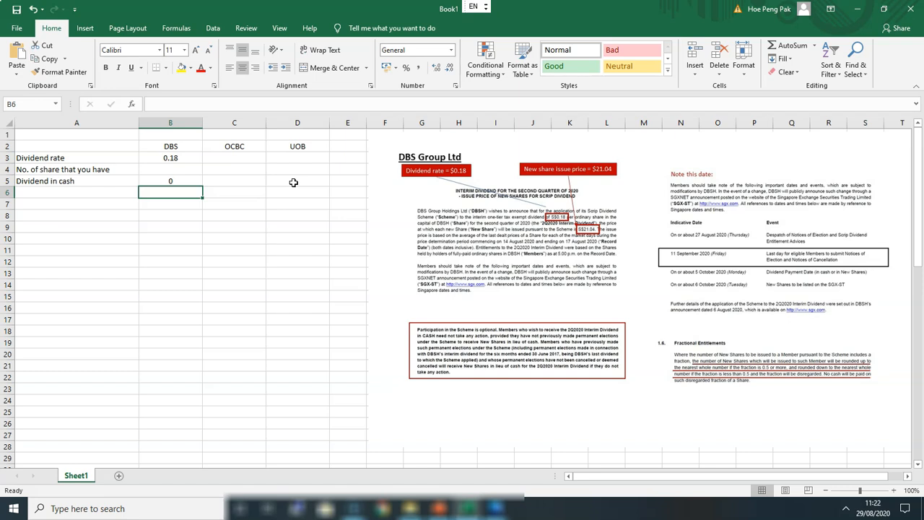
Enter "New shares issue price" in A7 with 21.04 in B7, and label A8 "No. of entitled shares"
left_click(65, 202)
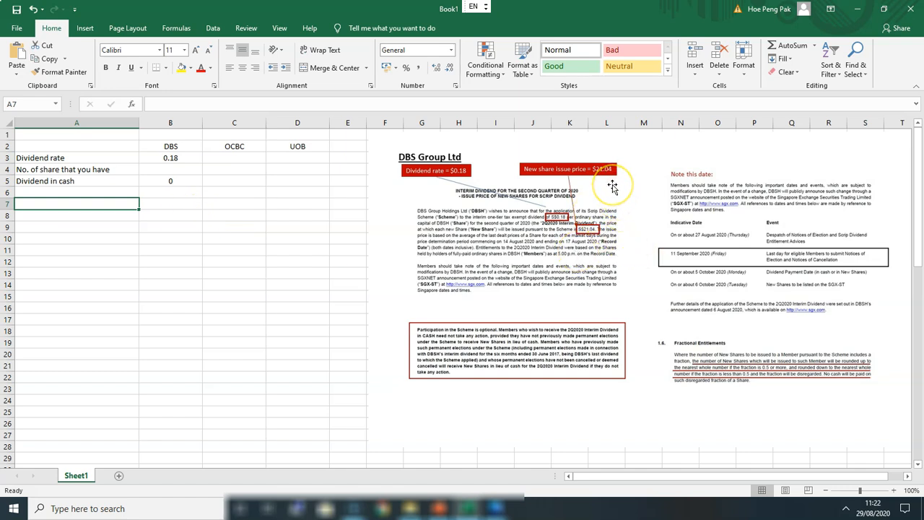
left_click(124, 206)
type("New shares issue price")
key("Tab")
type("21.04")
key("Return")
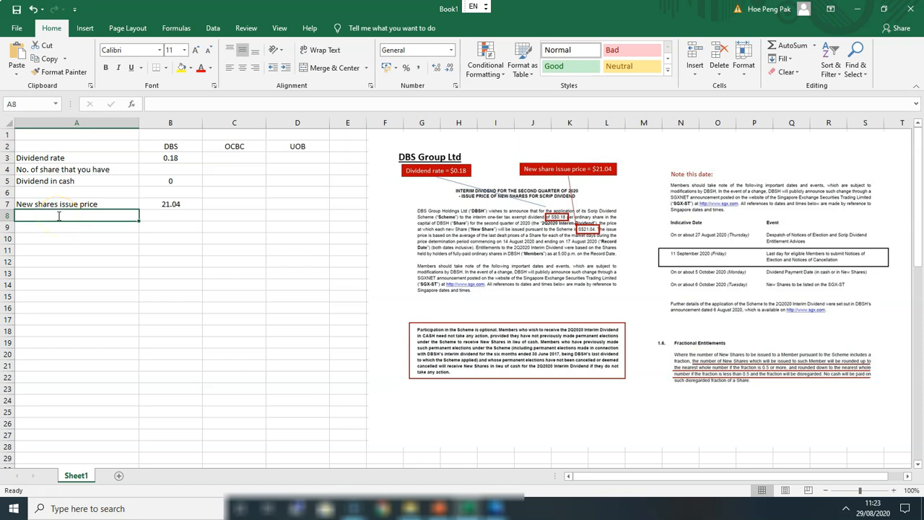
type("No. of entitled shares")
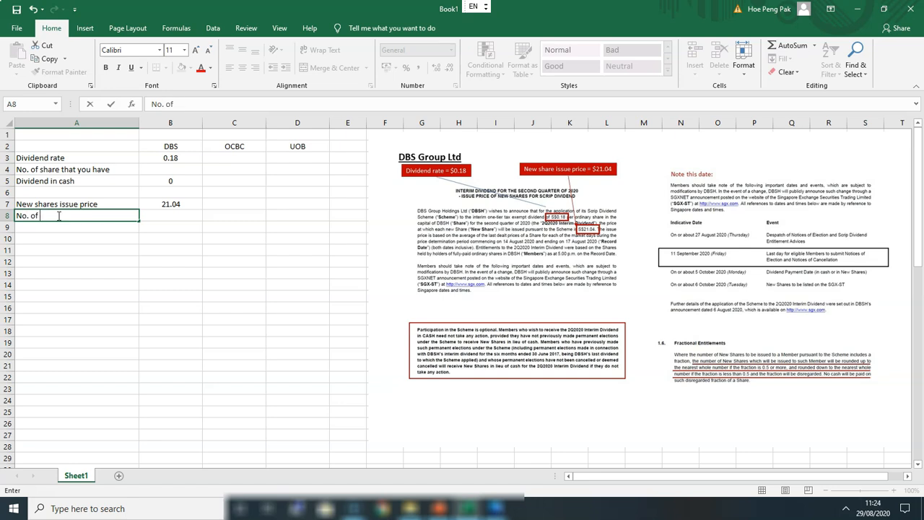
left_click(166, 343)
Calculate the DBS entitled shares in B8 with a formula that reduces B5/B7+0.5 to its whole-number part
left_click(165, 216)
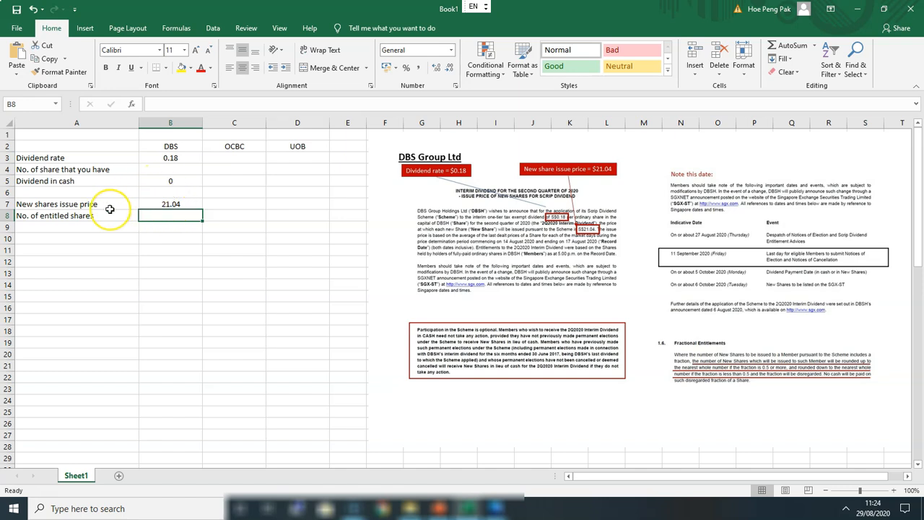
left_click(179, 104)
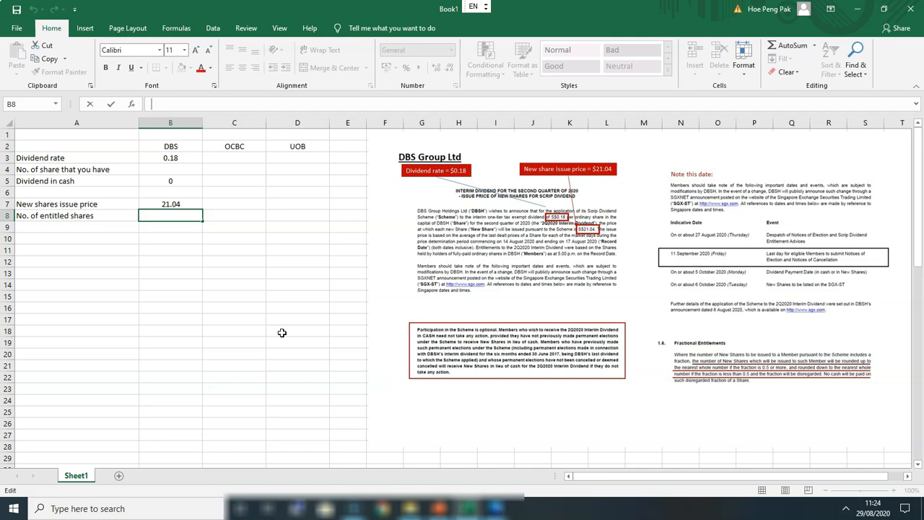
type("=")
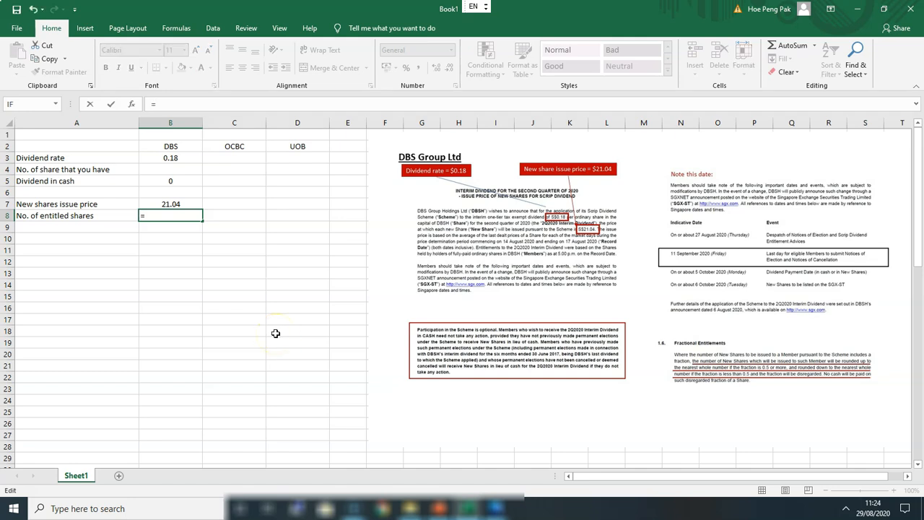
type("B5/")
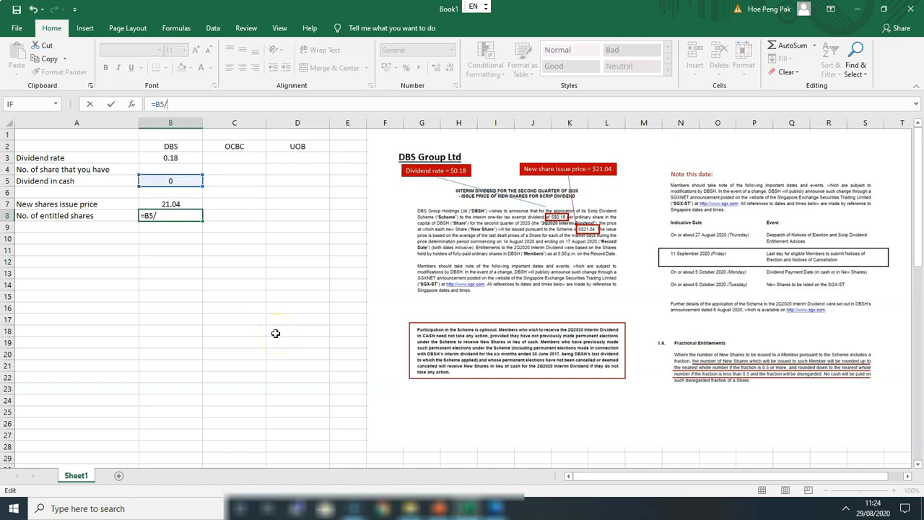
type("B7")
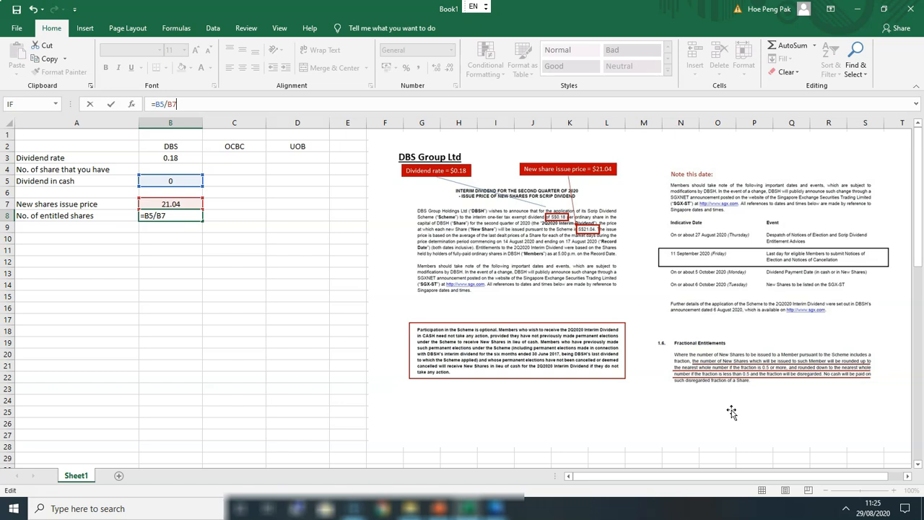
type("+0.5)")
key("Home")
key("Right")
type("I")
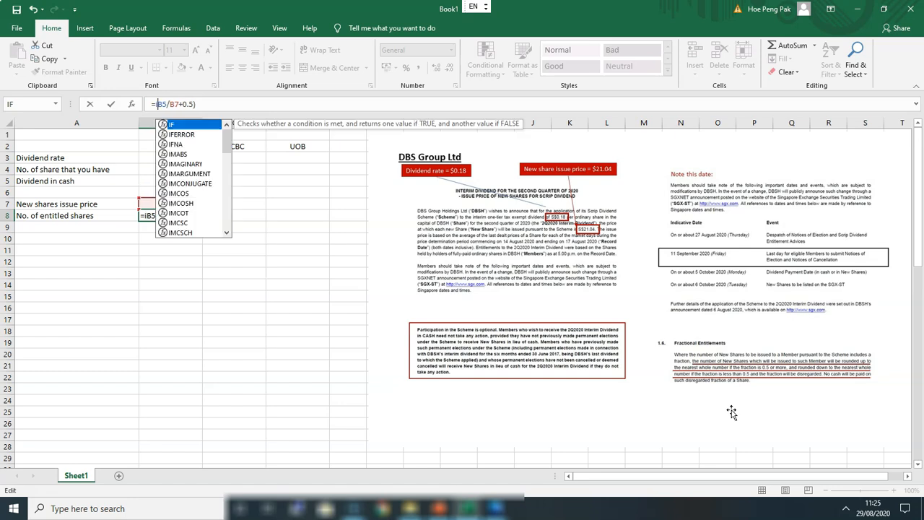
key("Return")
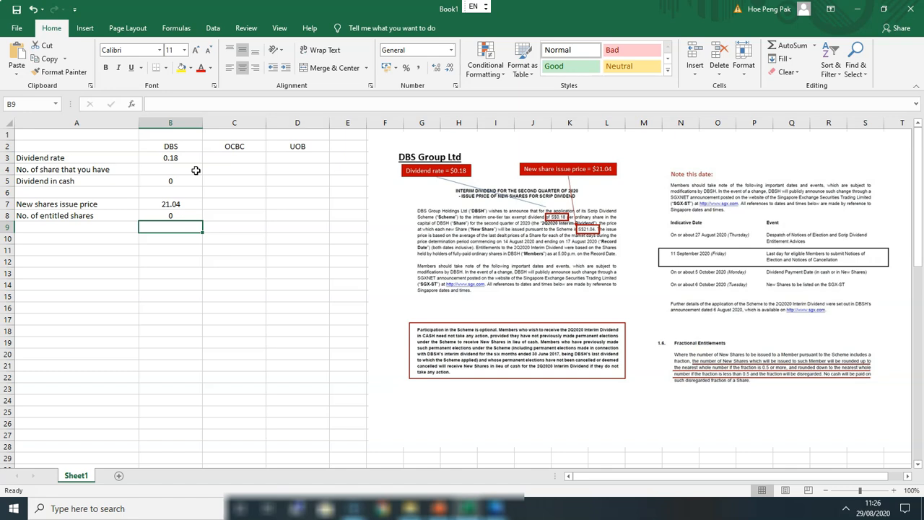
Move the DBS Group announcement picture down the sheet to uncover the OCBC announcement
left_click(626, 152)
left_click_drag(627, 152, 617, 433)
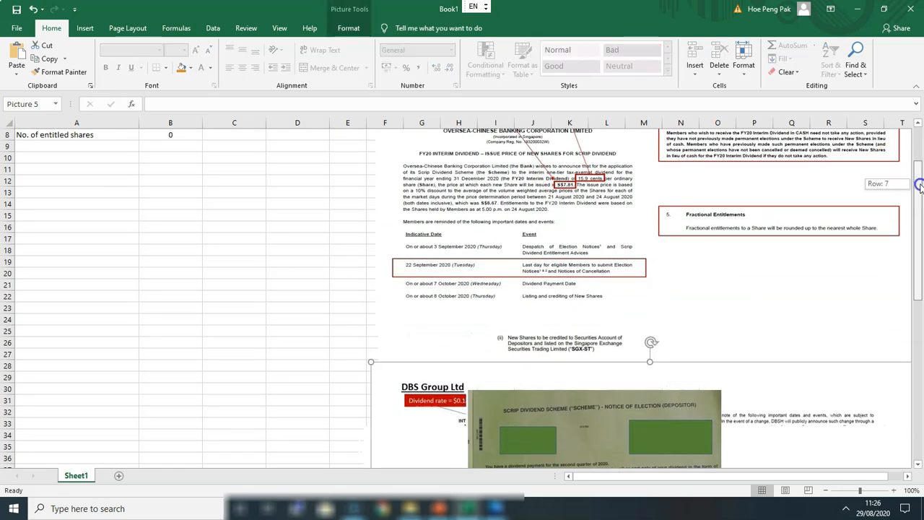
scroll(845, 188, "up", 3)
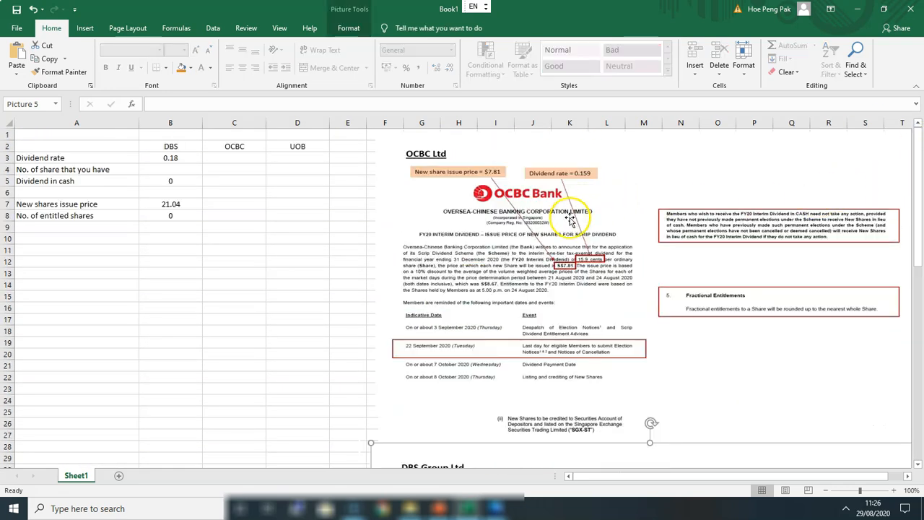
Enter the OCBC dividend rate 0.159 in cell C3
left_click(260, 159)
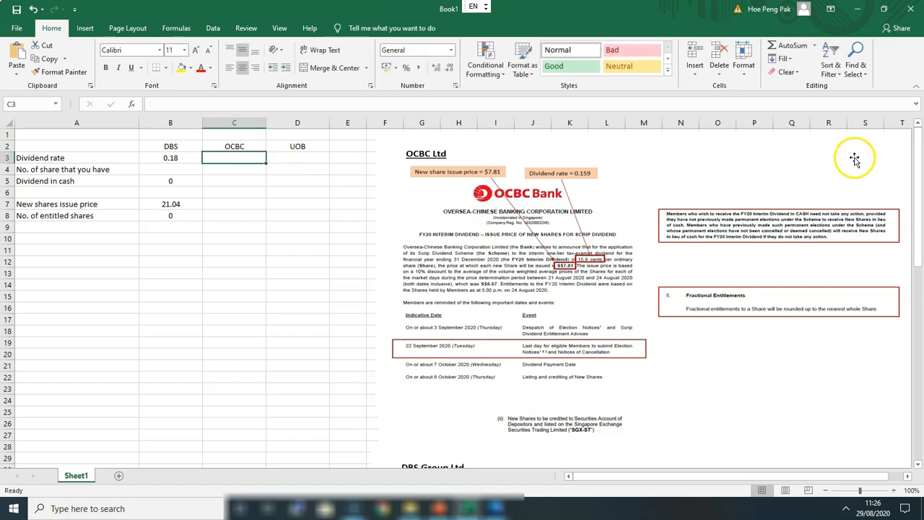
type("0.159")
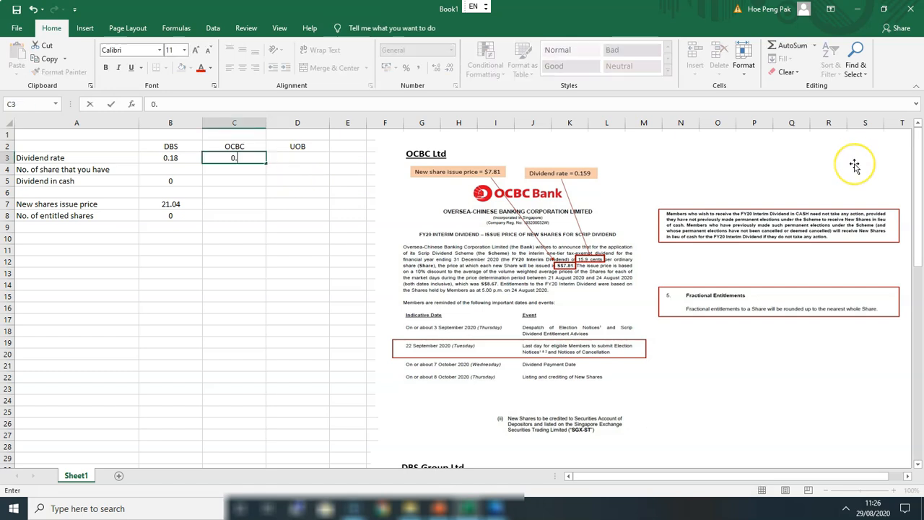
key("Return")
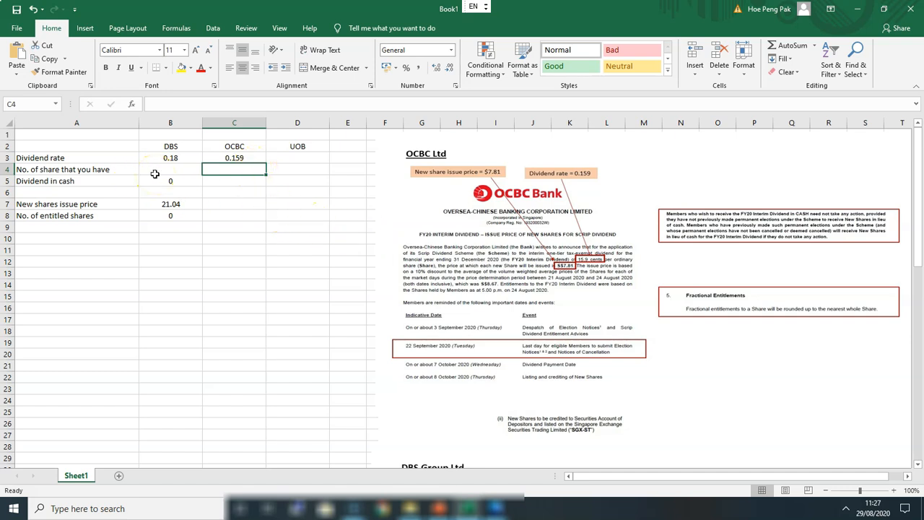
Copy the DBS cash dividend formula from B5 into C5:D5 for OCBC and UOB
left_click(226, 180)
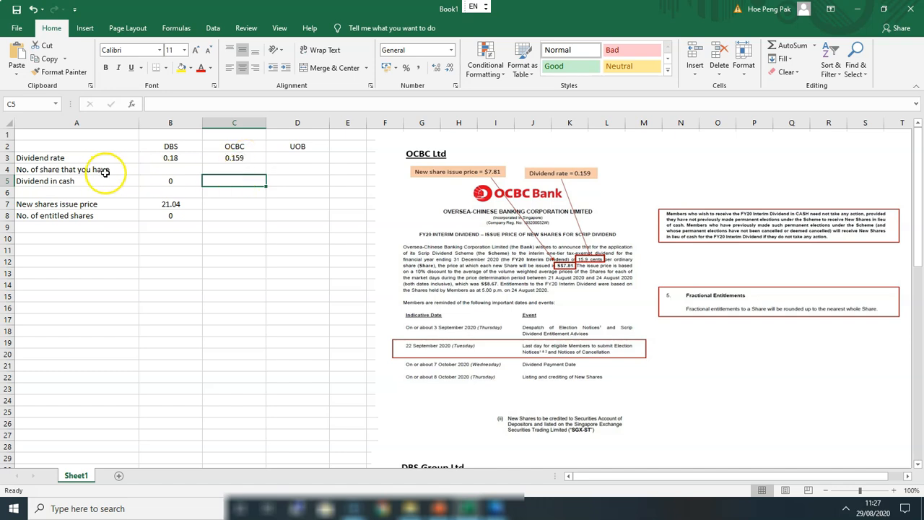
left_click(170, 181)
left_click(47, 59)
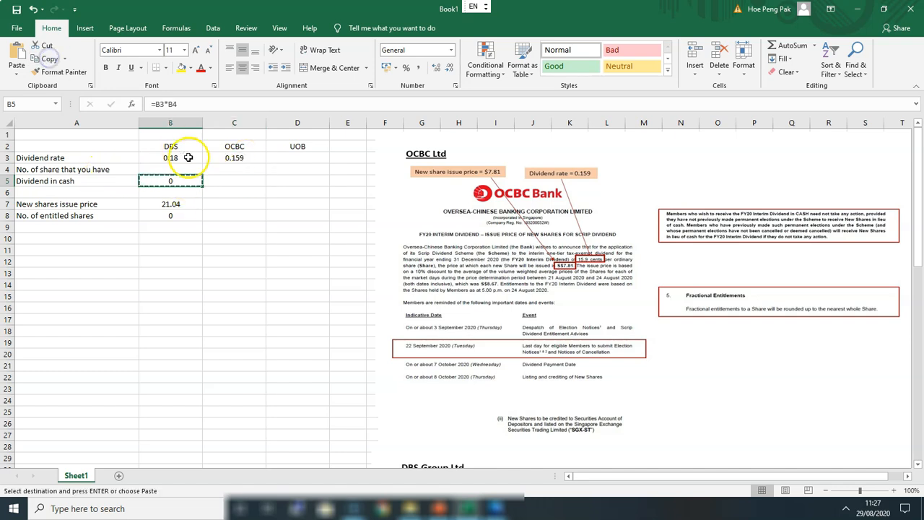
left_click_drag(224, 181, 307, 182)
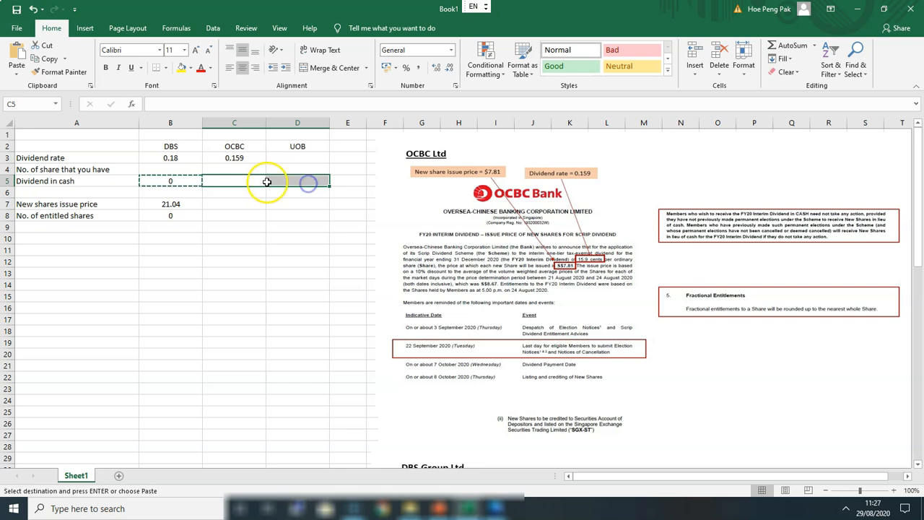
left_click(16, 68)
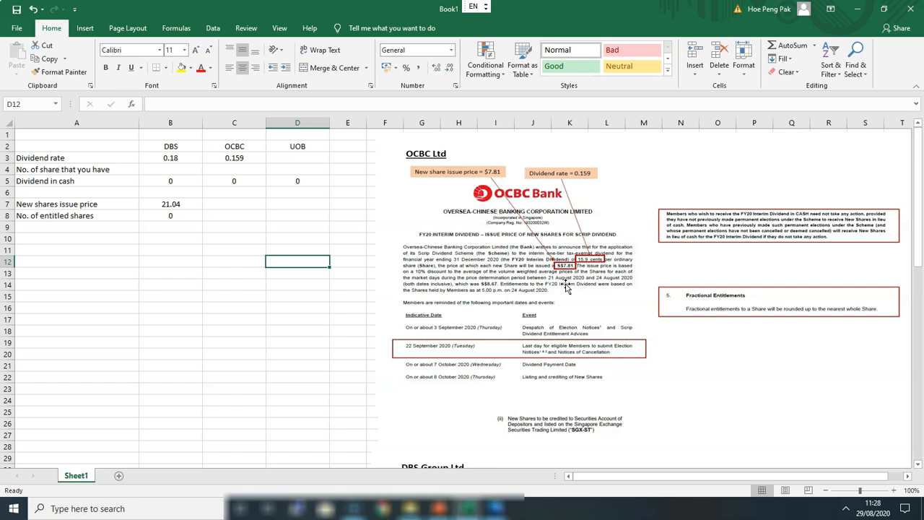
Enter the OCBC new shares issue price 7.81 in cell C7
left_click(231, 205)
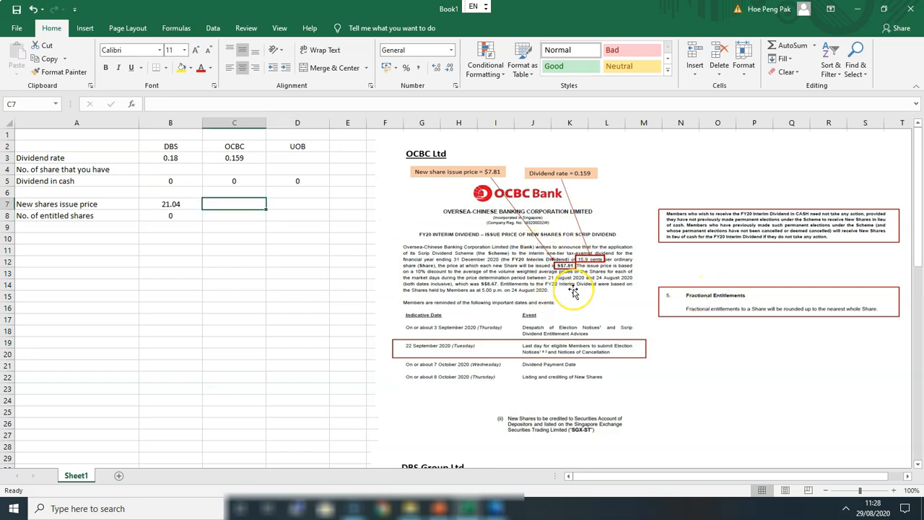
type("7.81")
key("Return")
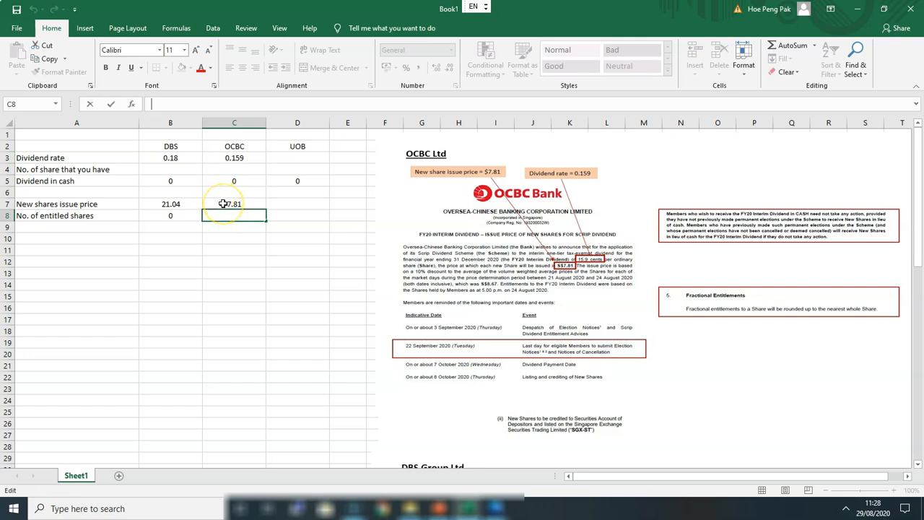
Calculate the OCBC entitled shares in C8 with an INT formula that takes the whole-number part of C5/C7+0.99
type("(C5/C7")
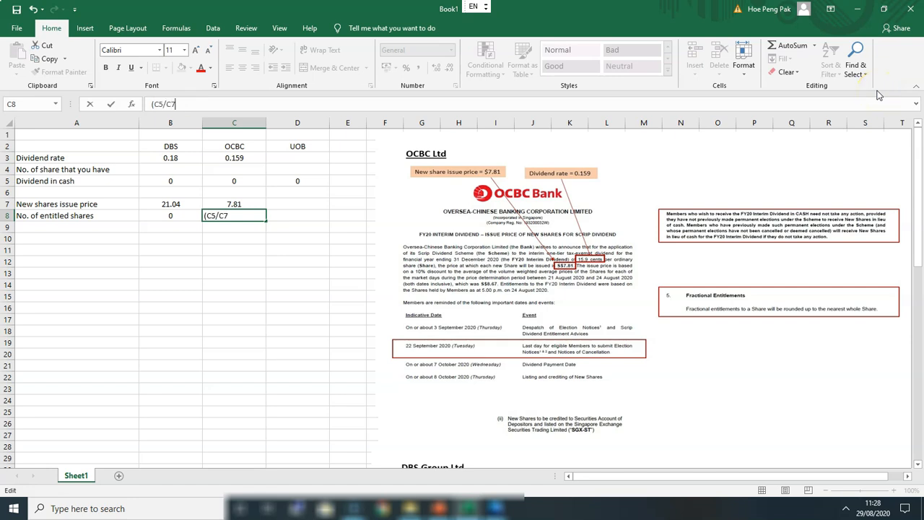
left_click(151, 104)
type("=")
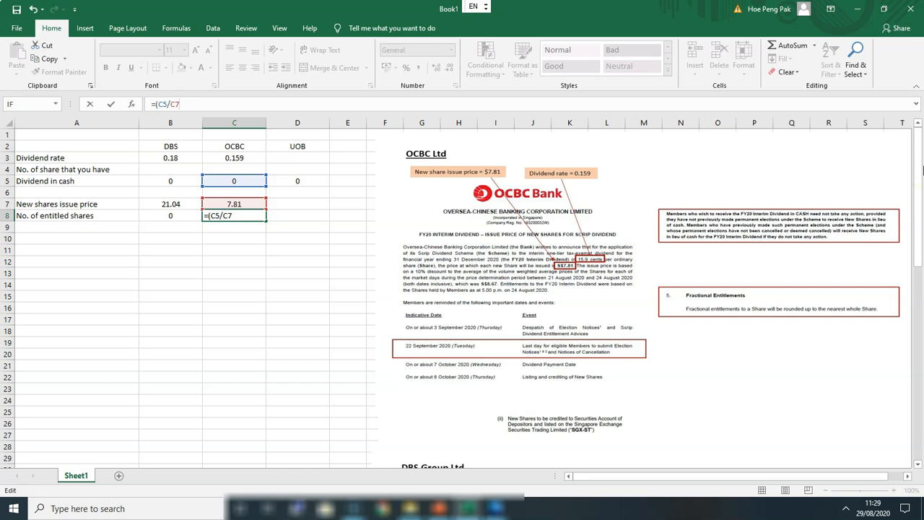
type("+0.99")
type("int")
key("Return")
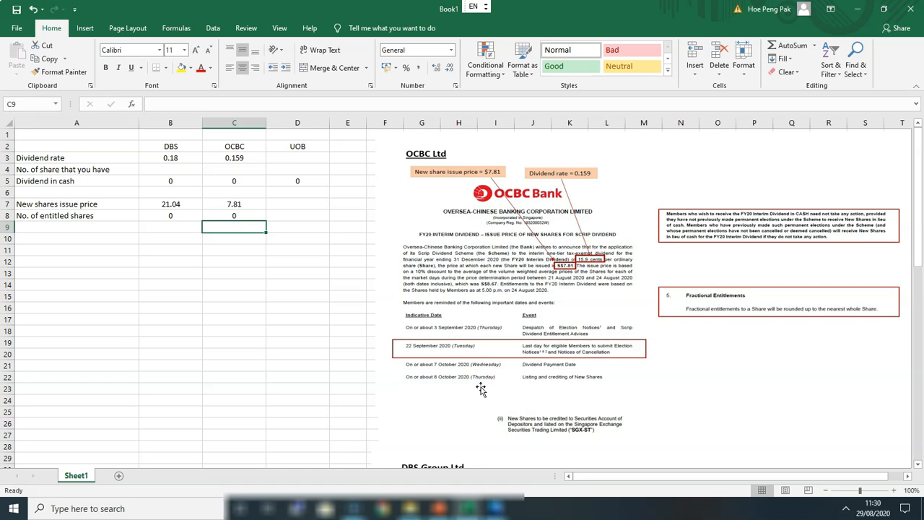
Move the OCBC announcement picture down to uncover the UOB announcement, and enter the UOB dividend rate 0.39 in D3
left_click_drag(628, 157, 628, 440)
left_click_drag(916, 251, 909, 169)
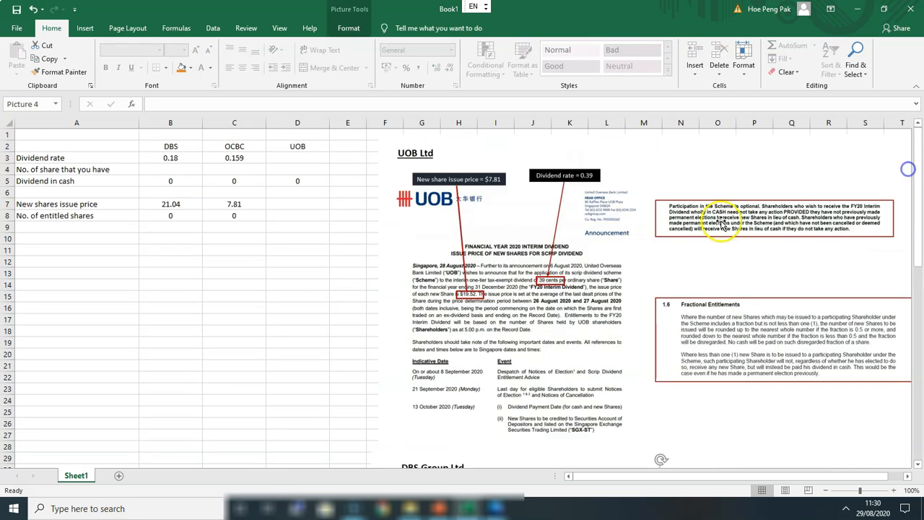
left_click(301, 158)
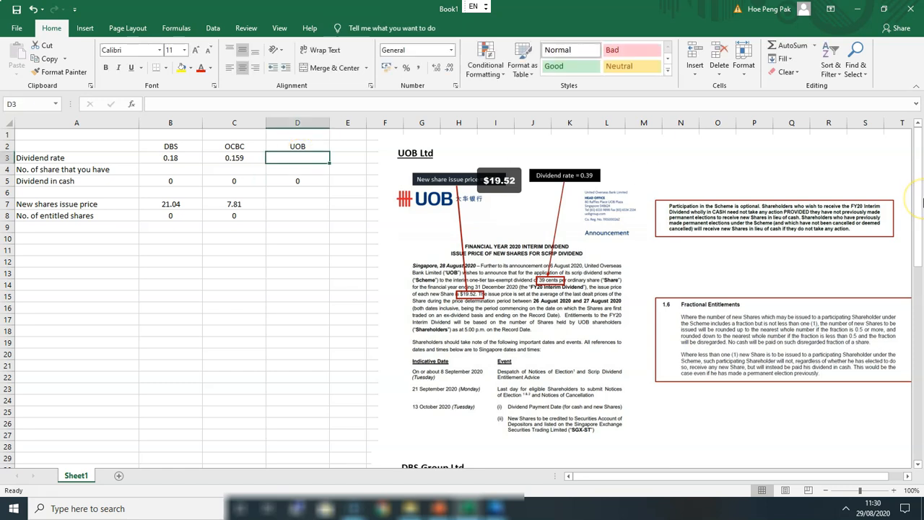
type("0.39")
key("Return")
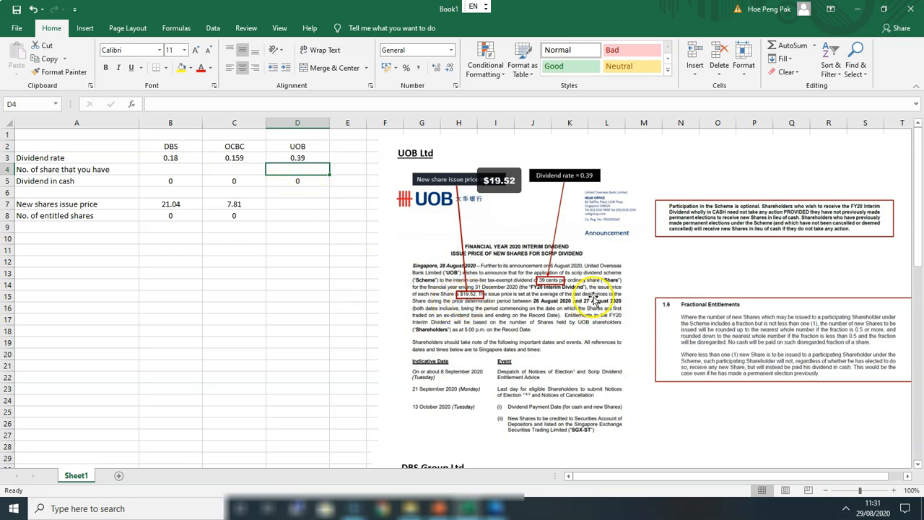
Enter the UOB new shares issue price 19.52 in cell D7
left_click(304, 202)
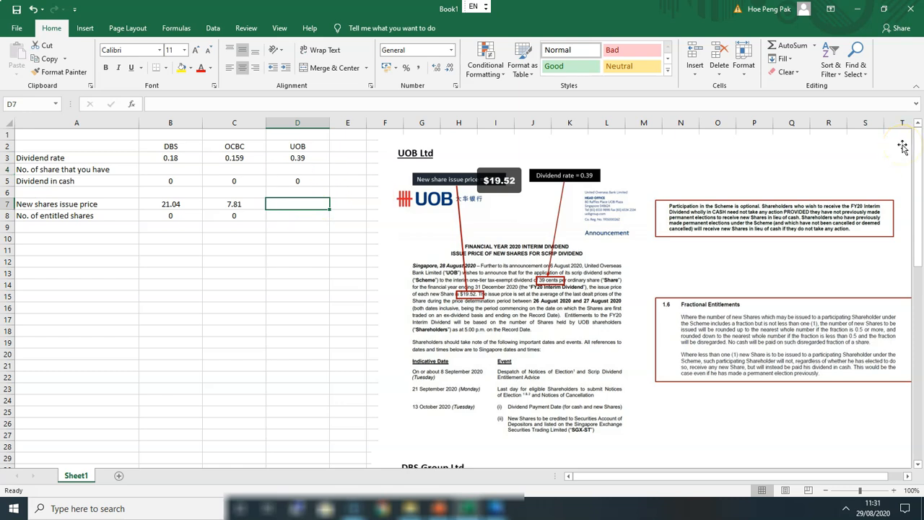
type("19.52")
key("Return")
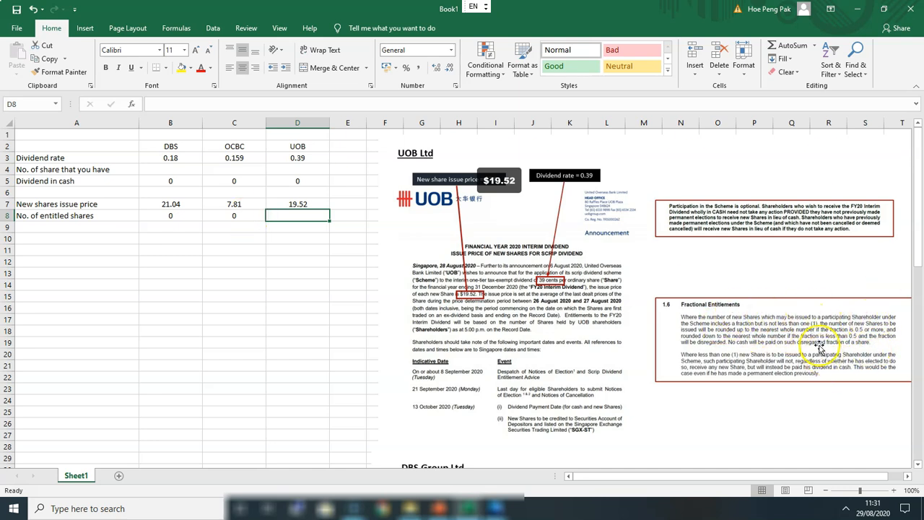
Copy the DBS entitled shares formula from B8 into D8 for UOB
left_click(172, 217)
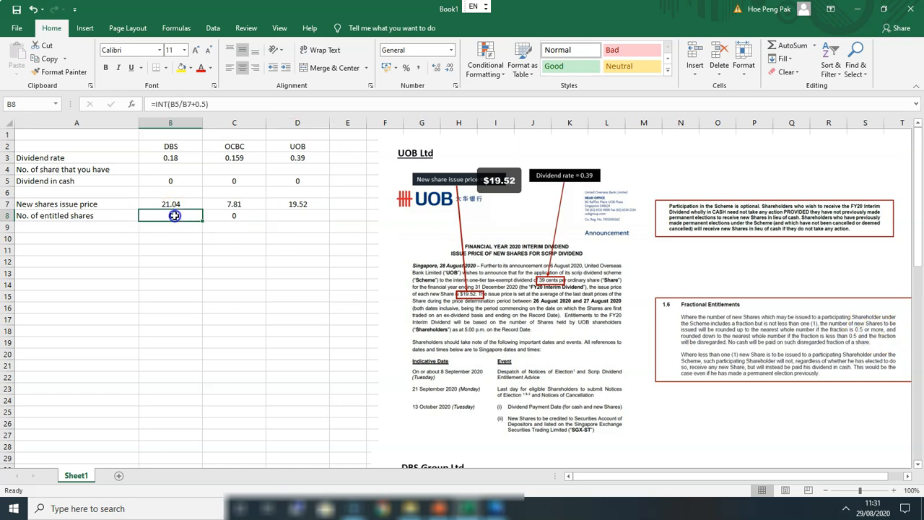
left_click(48, 58)
left_click(296, 217)
left_click(15, 66)
left_click(141, 260)
key("Escape")
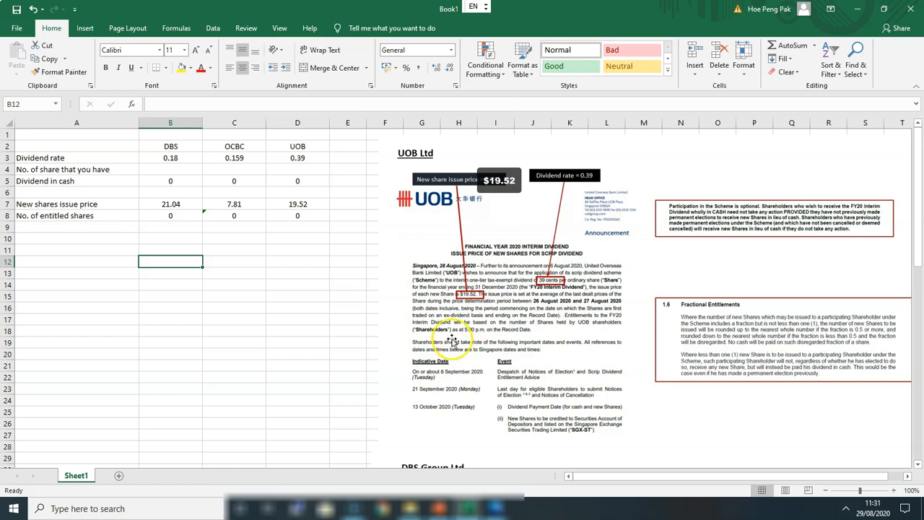
Enter 5310 in B4 as the number of DBS shares held
left_click(181, 171)
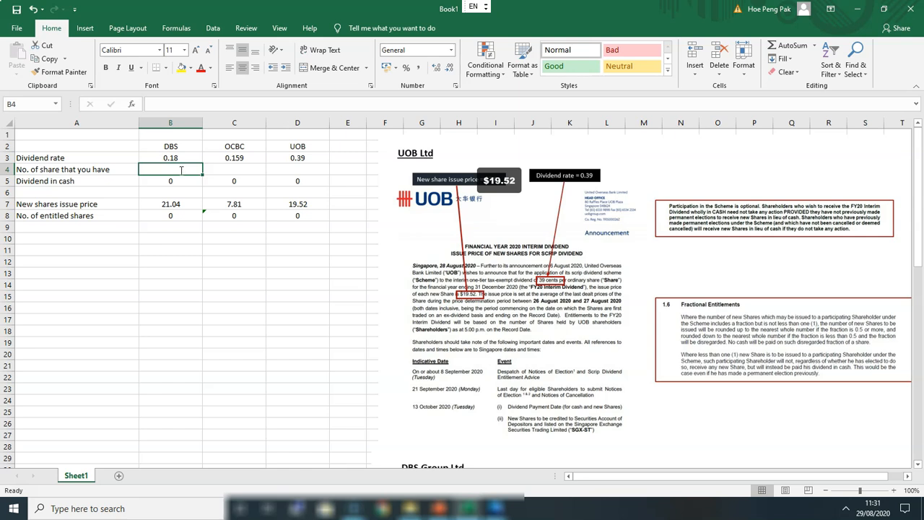
type("5310")
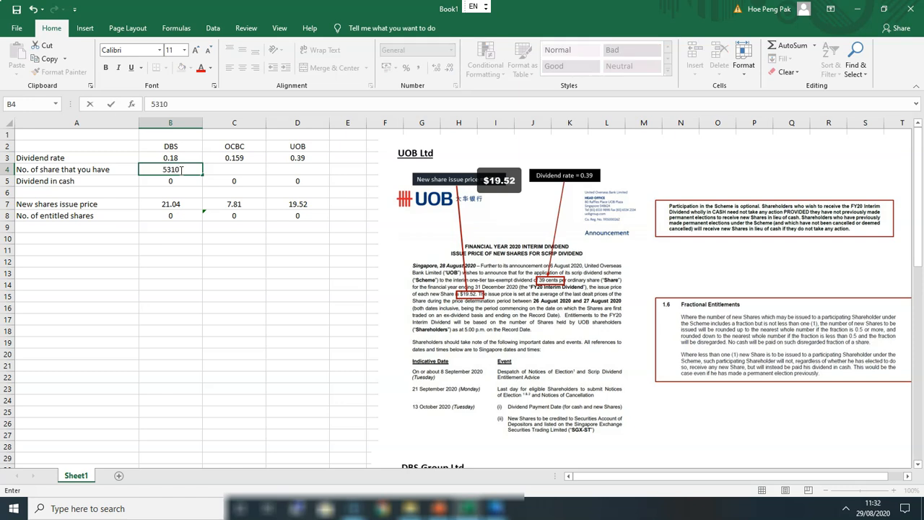
key("Return")
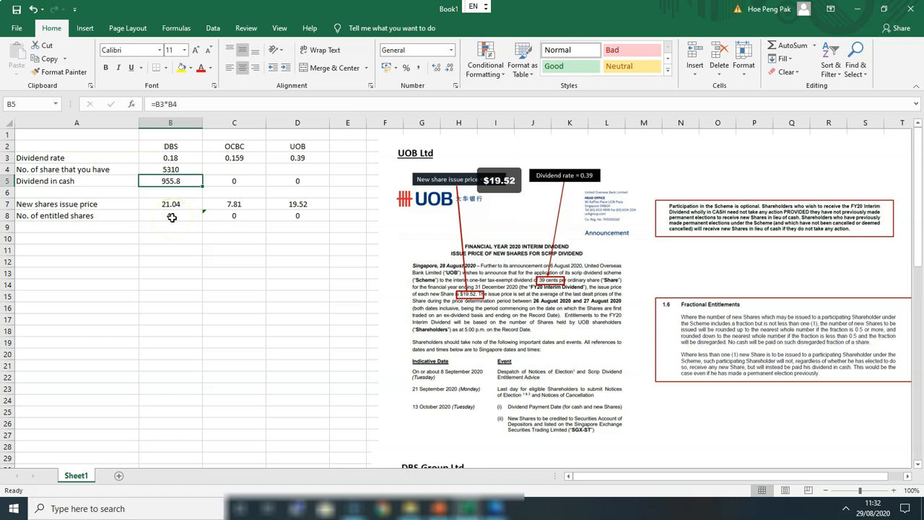
Replace the number of DBS shares held in B4 with 1000
key("Up")
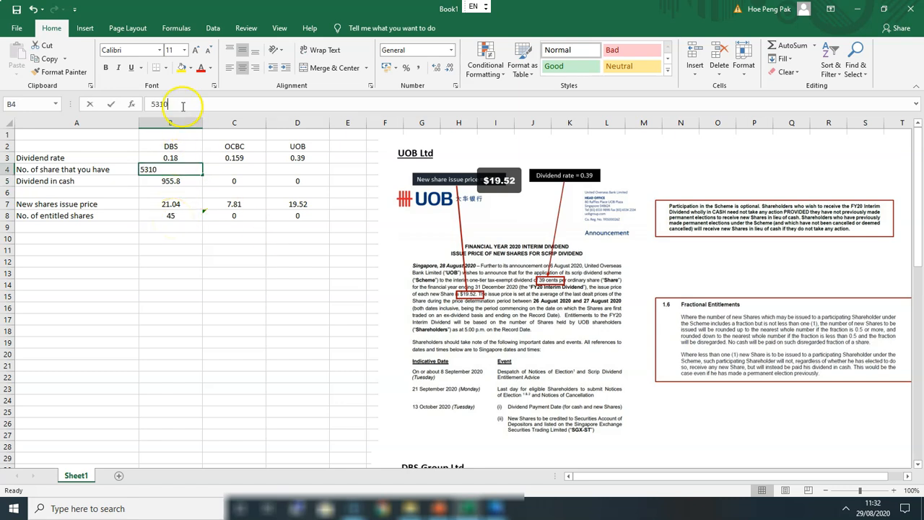
left_click(213, 106)
key("BackSpace")
key("BackSpace")
key("BackSpace")
key("BackSpace")
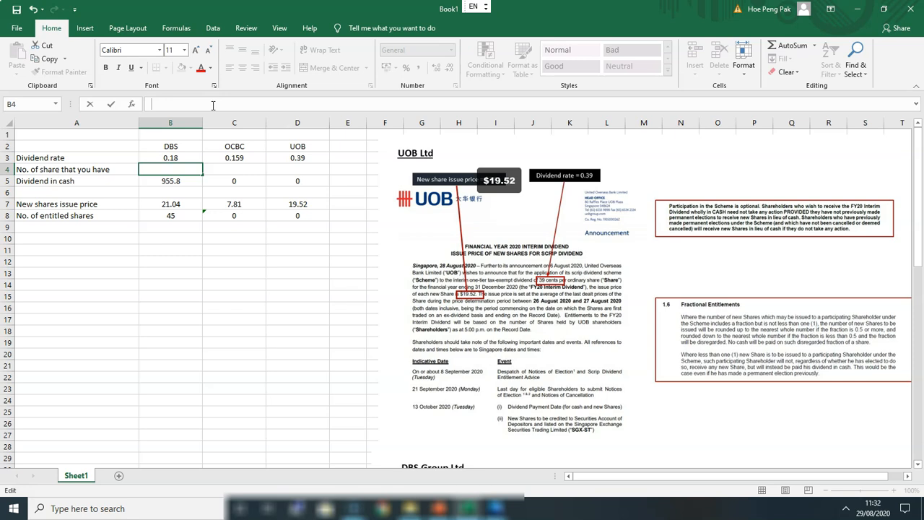
type("1000")
key("Return")
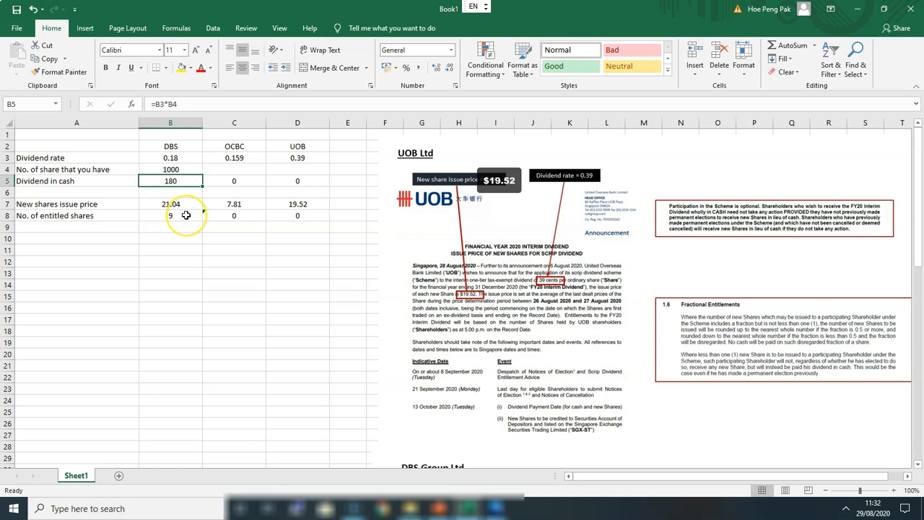
Change the number of DBS shares held in B4 to 100000
left_click(185, 169)
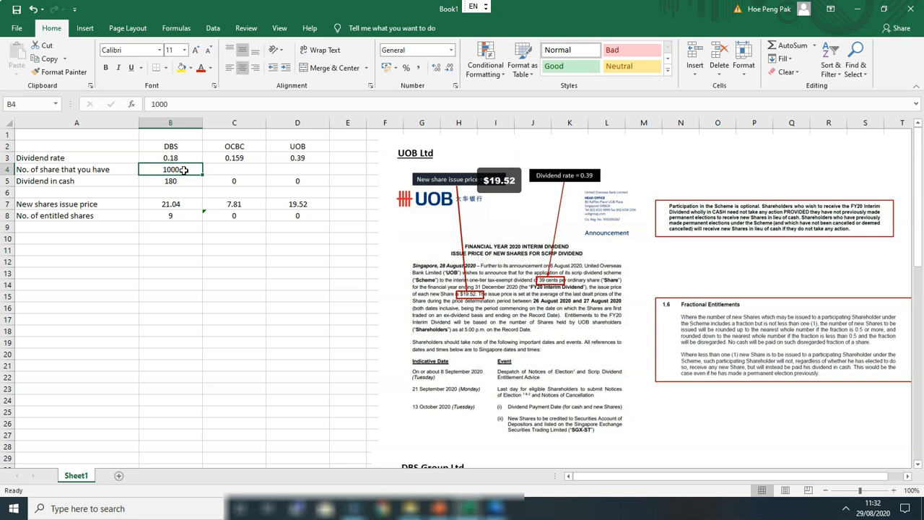
left_click(181, 104)
type("00")
key("Return")
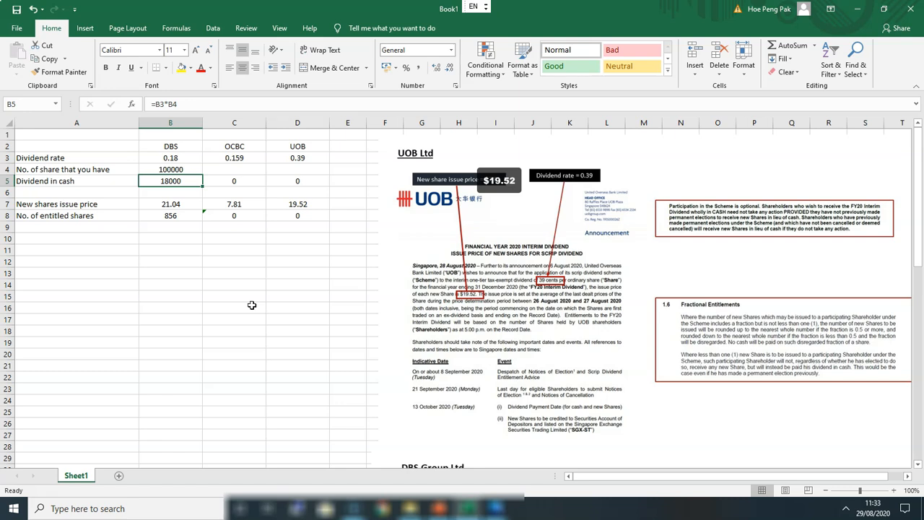
Enter the number of shares held as 2000 for OCBC in C4 and 5000 for UOB in D4
left_click(232, 167)
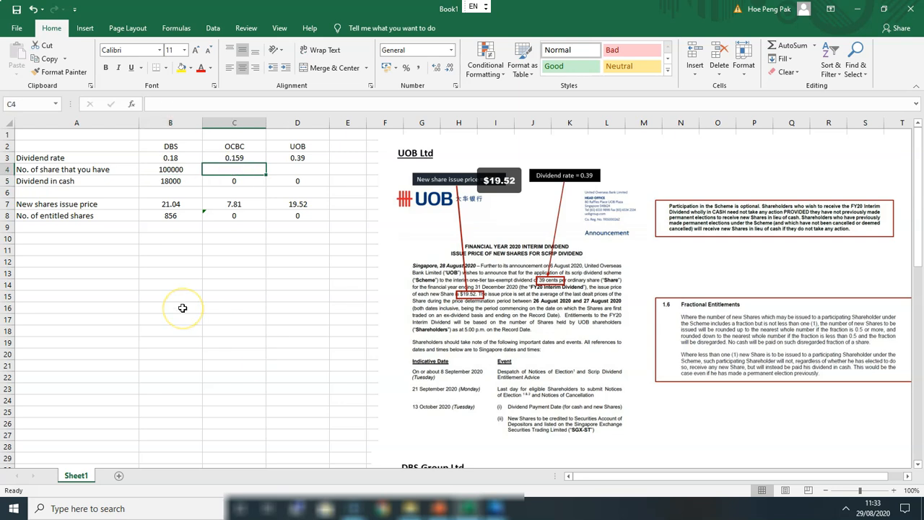
type("2000")
key("Return")
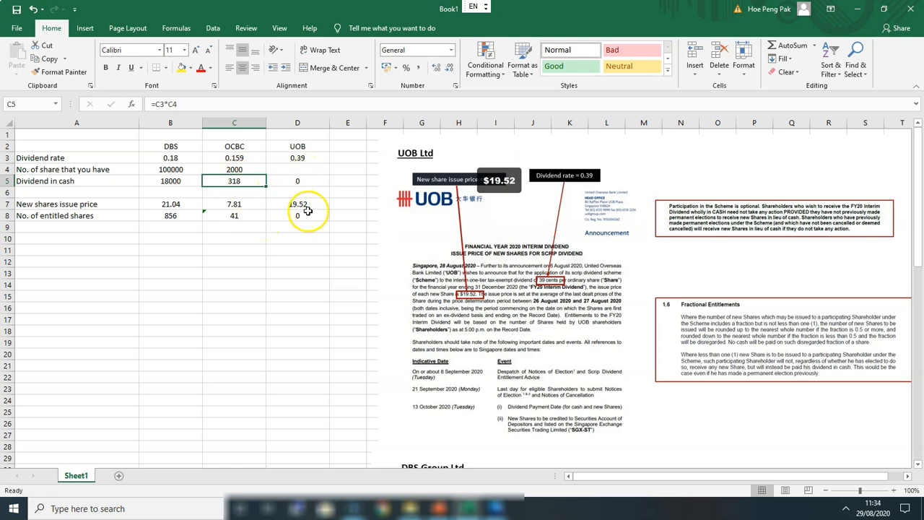
left_click(309, 172)
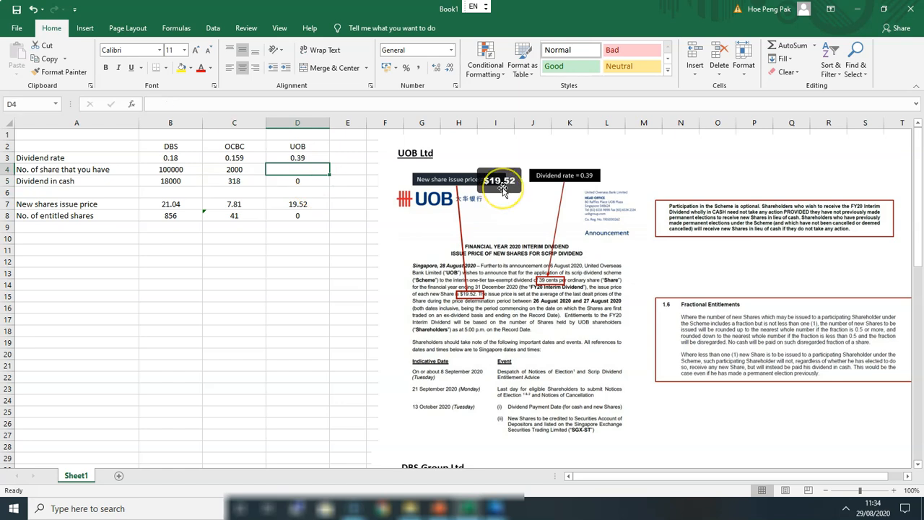
type("5000")
key("Return")
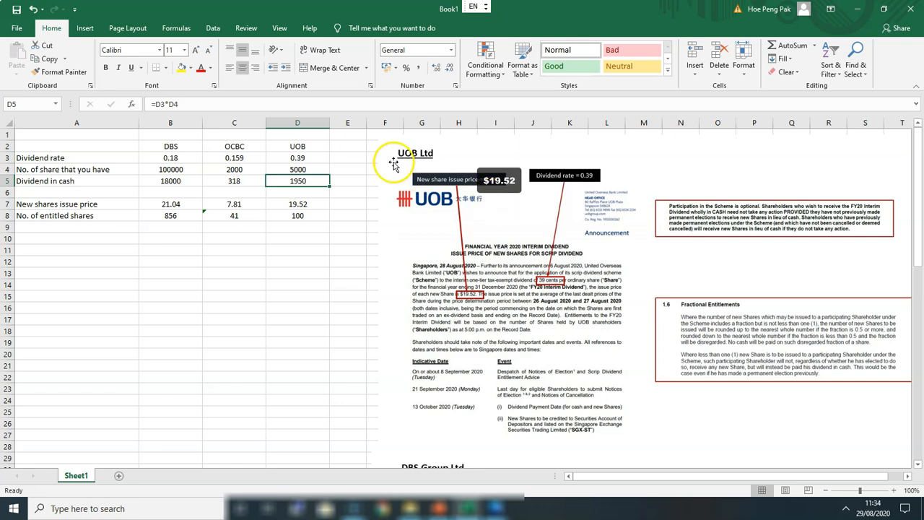